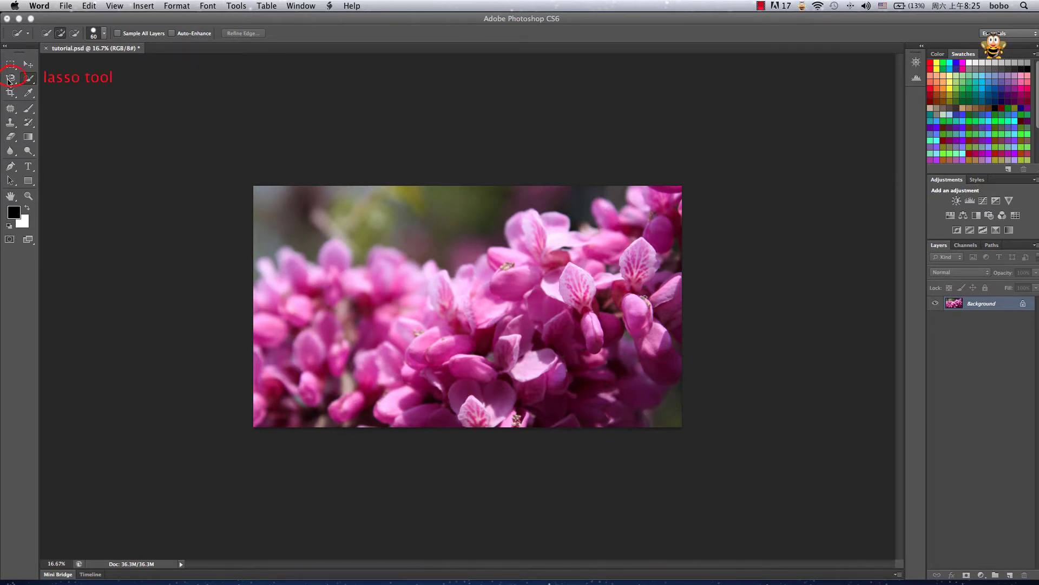
- Trace the right-hand foreground flower cluster with the Magnetic Lasso, undoing a stray click to restore the selection
left_click(10, 80)
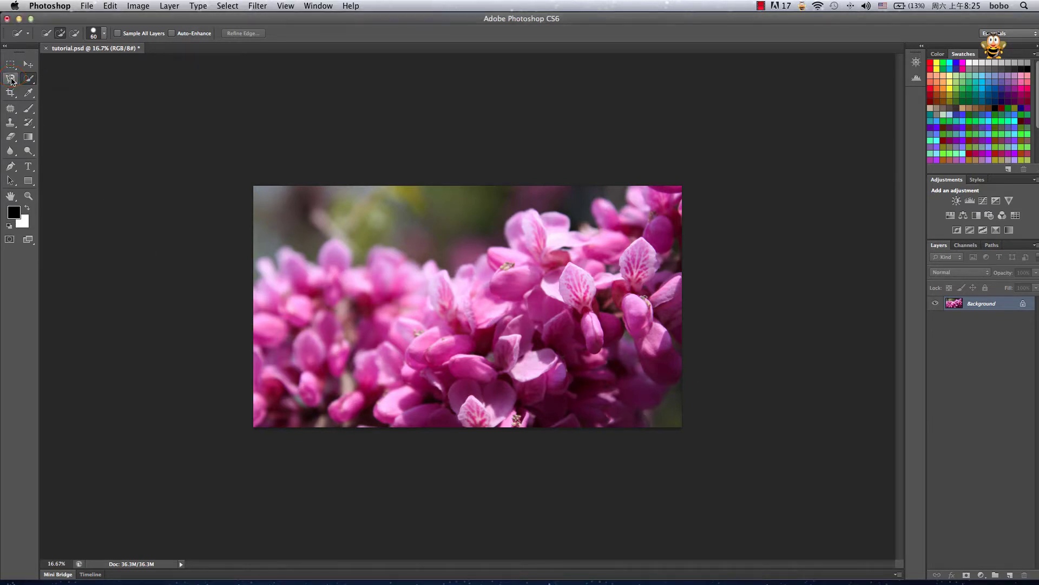
left_click(7, 81)
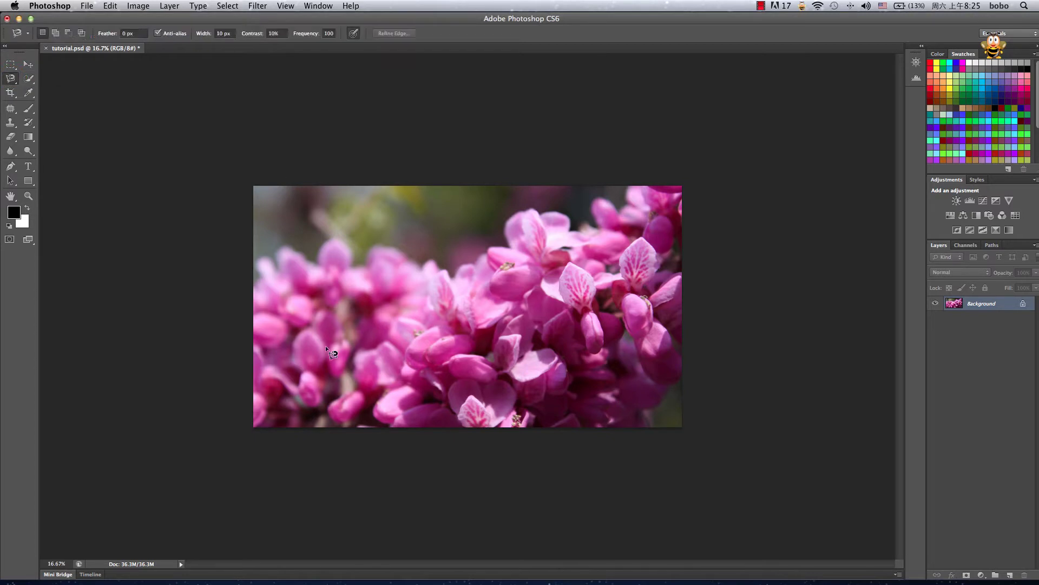
left_click(394, 426)
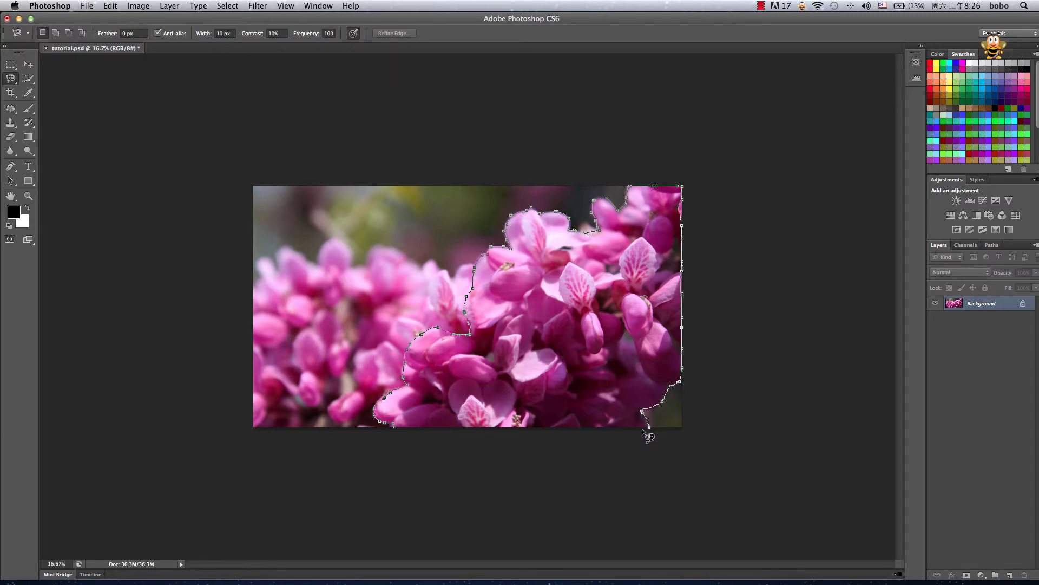
left_click(398, 427)
left_click(397, 428)
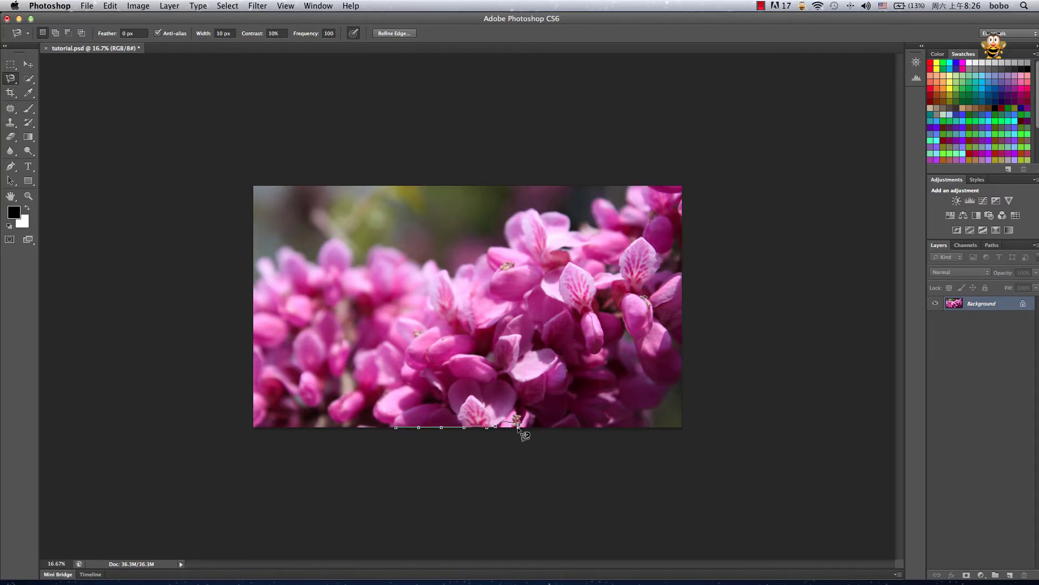
key("super")
left_click(521, 429, "super")
key("super+c")
- Switch to Quick Selection and enlarge its brush from 60 to 90 pixels
left_click(30, 79)
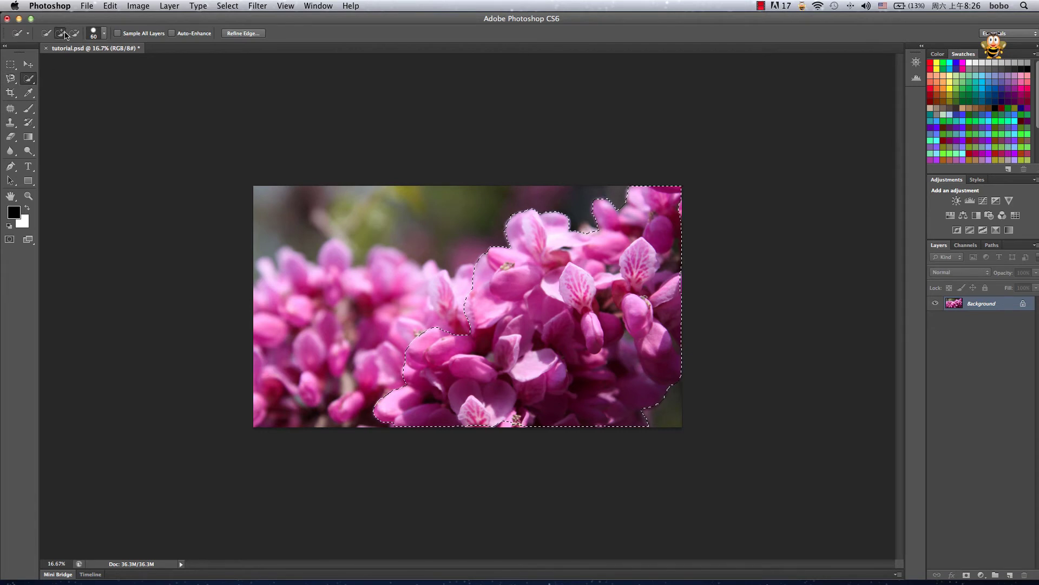
key("bracketright")
key("bracketright")
key("bracketright")
- Copy the selected flowers to a new Layer 1 with Layer Via Copy
right_click(531, 299)
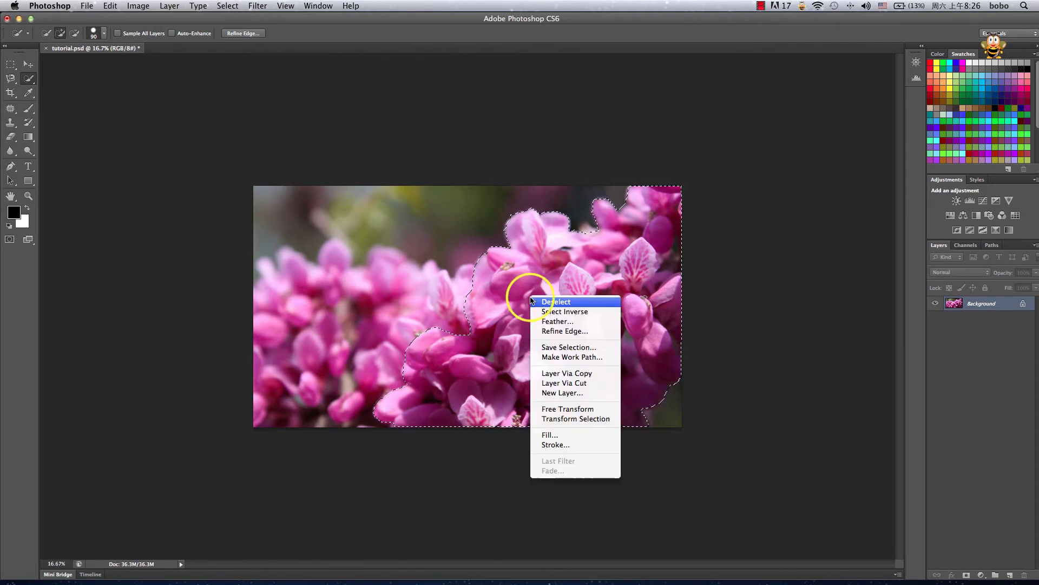
left_click(577, 375)
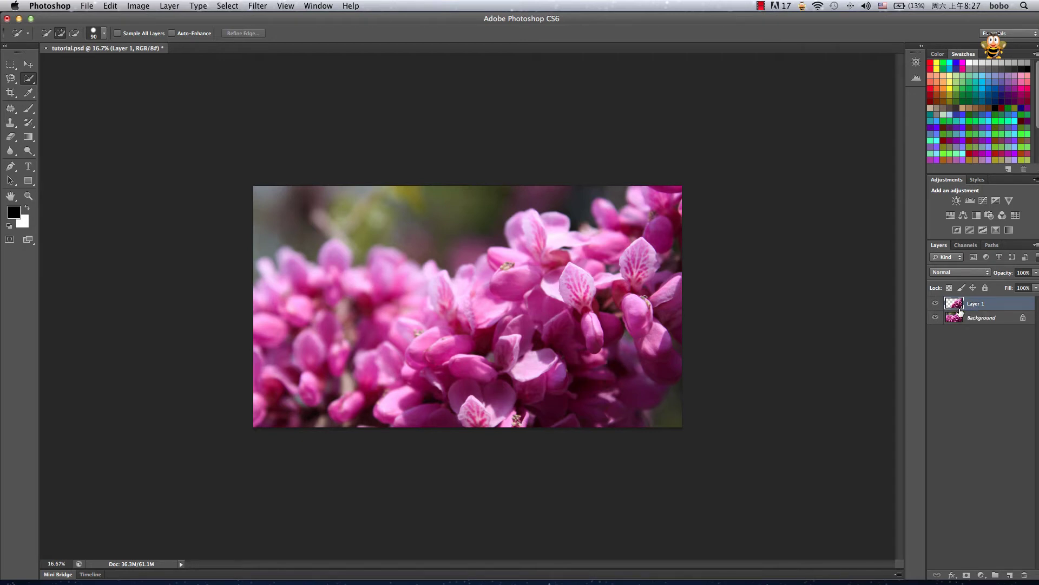
- Reload Layer 1's flower outline as a selection and expand it by 5 pixels
left_click(958, 305, "super")
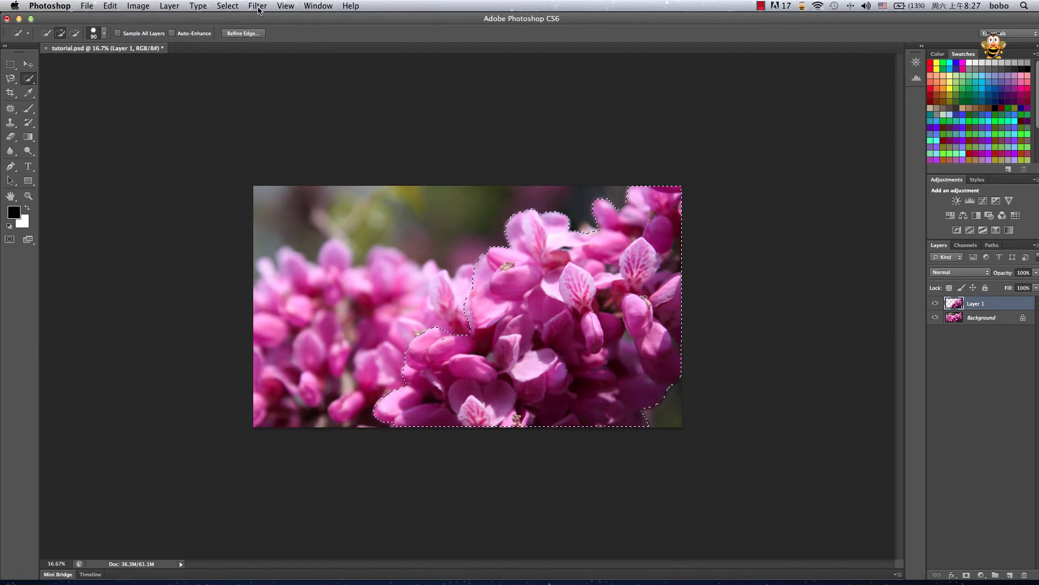
left_click(234, 6)
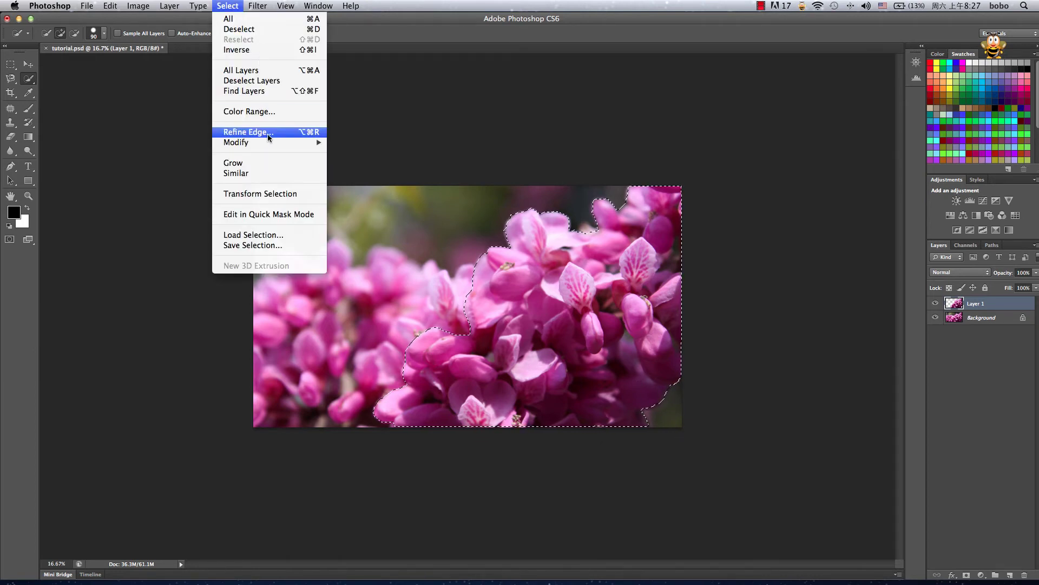
mouse_move(271, 141)
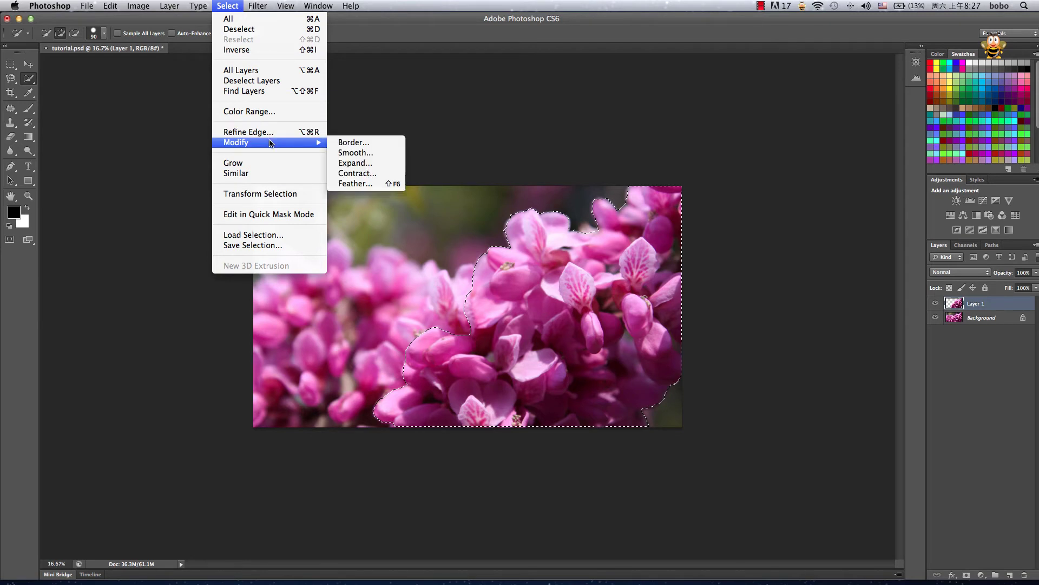
left_click(368, 164)
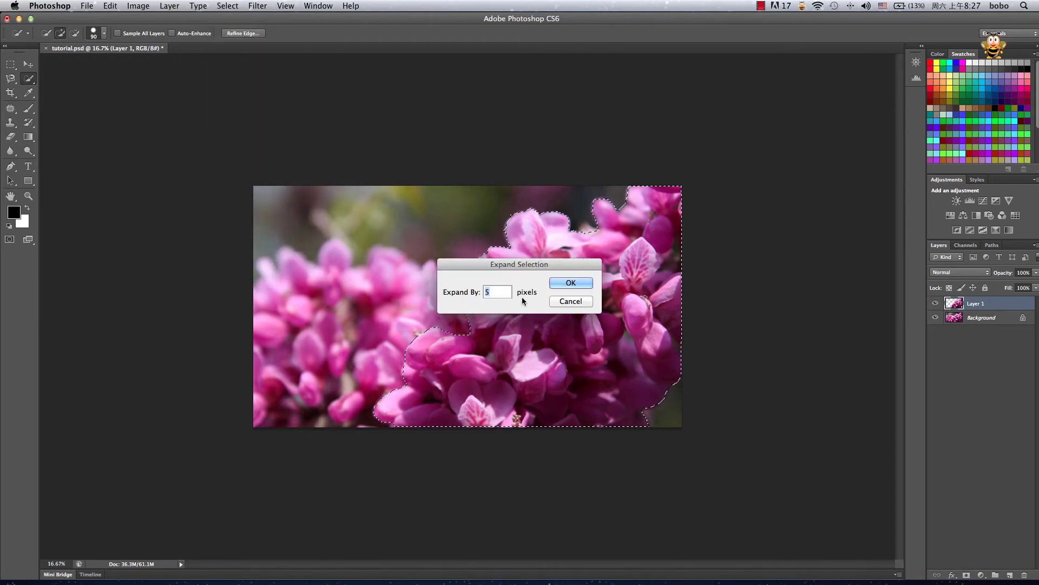
left_click(568, 283)
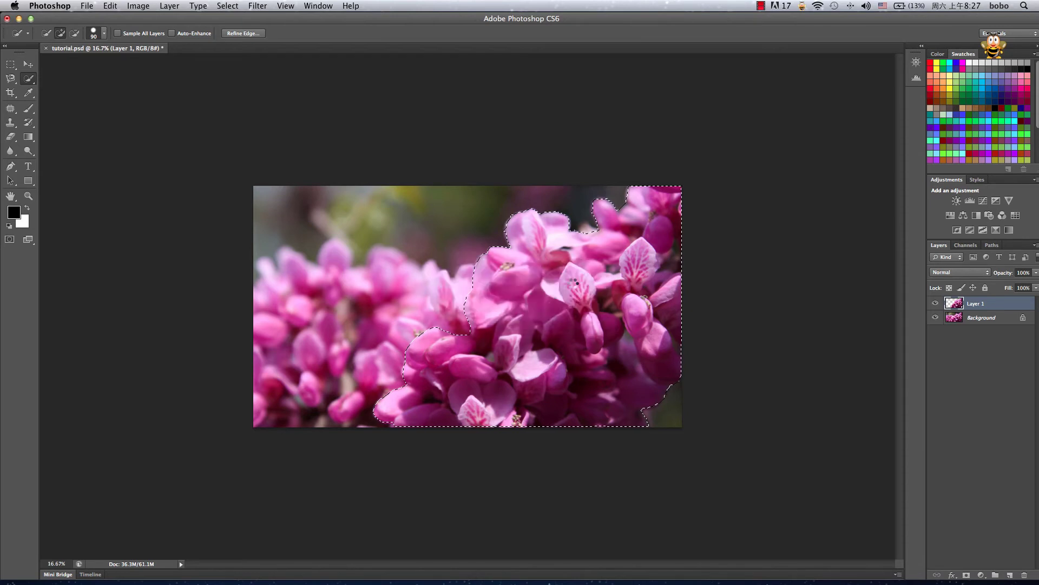
- Fill the expanded selection on the Background layer using Content-Aware
left_click(984, 324)
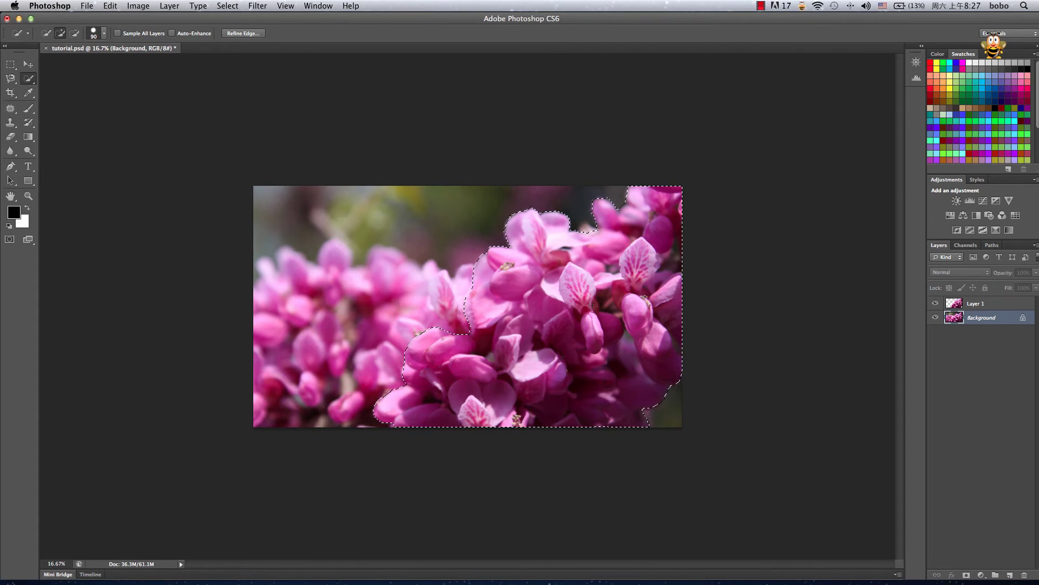
right_click(360, 251)
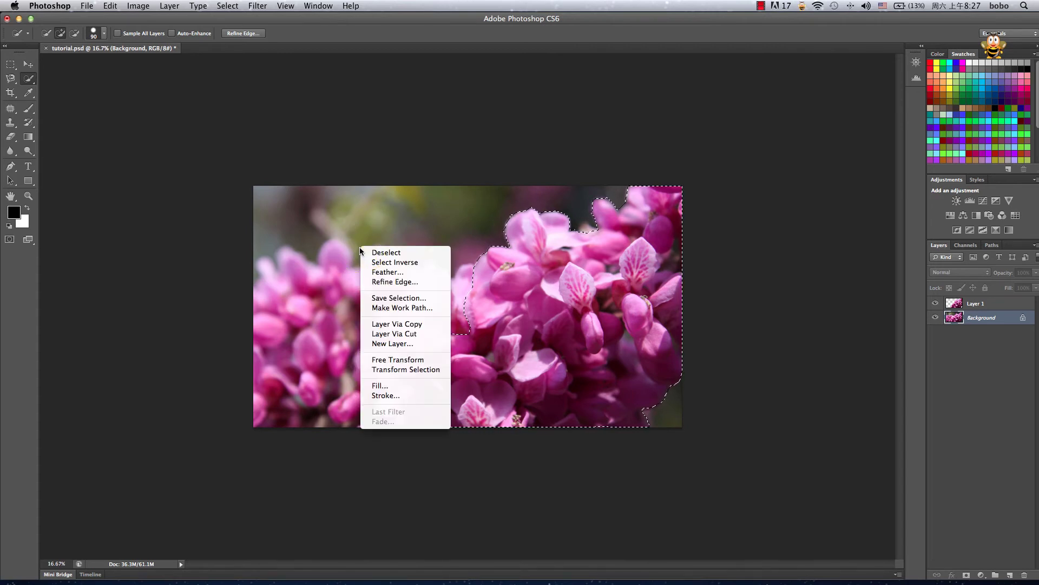
left_click(384, 386)
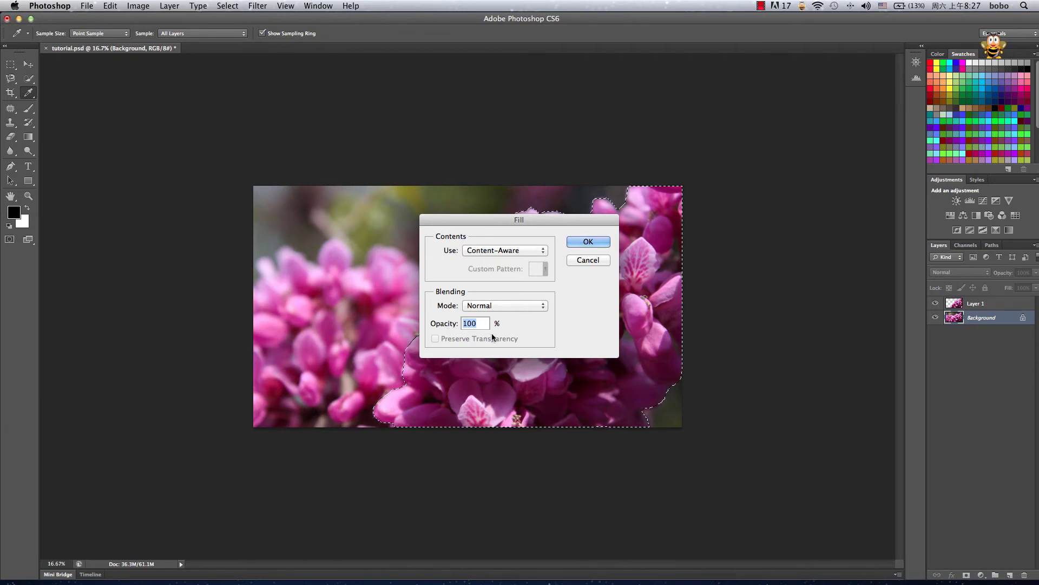
left_click(590, 243)
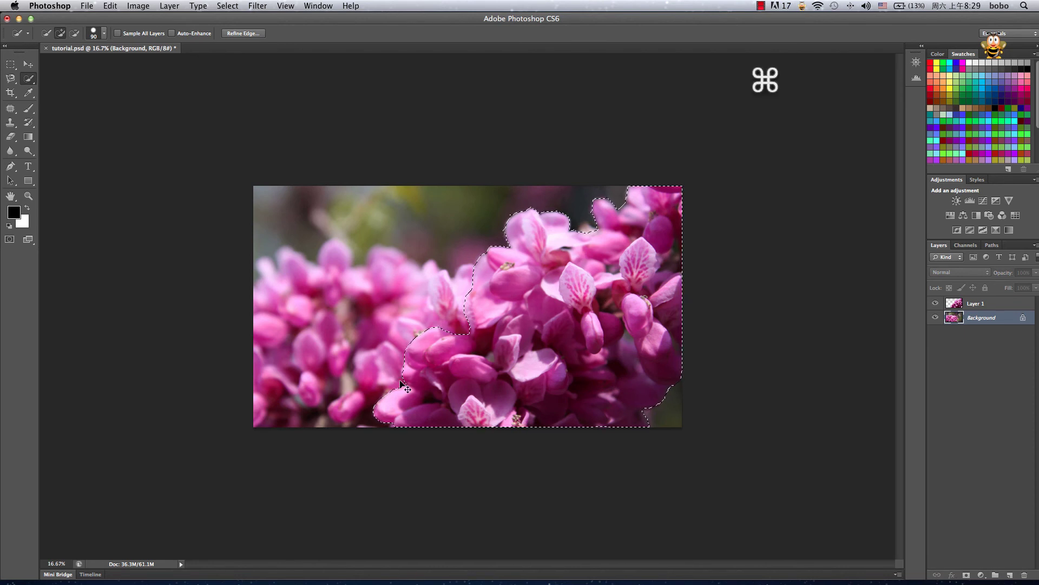
- Deselect, then hide and reshow Layer 1 to inspect the filled background
key("super+d")
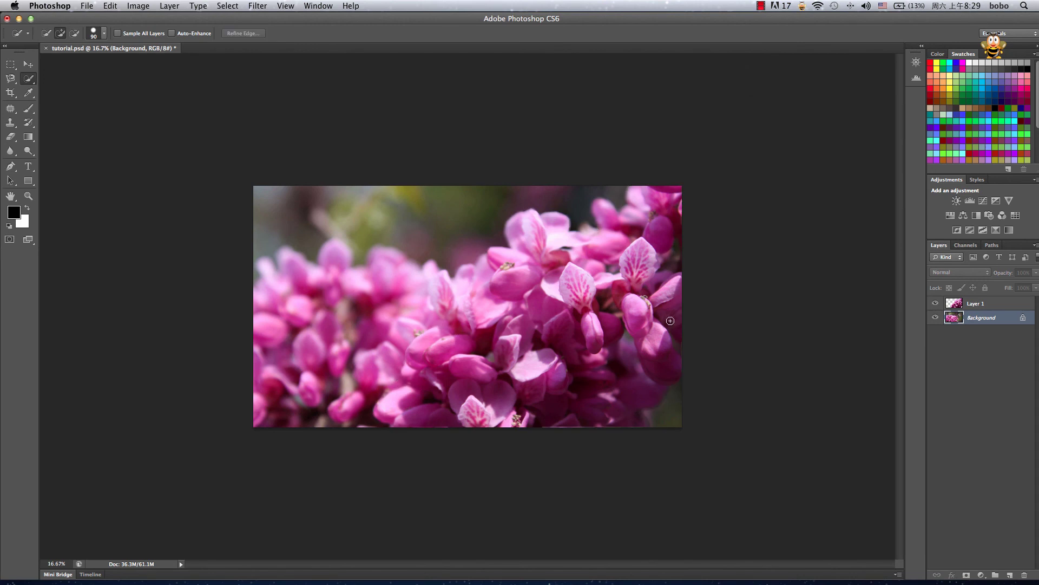
left_click(977, 307)
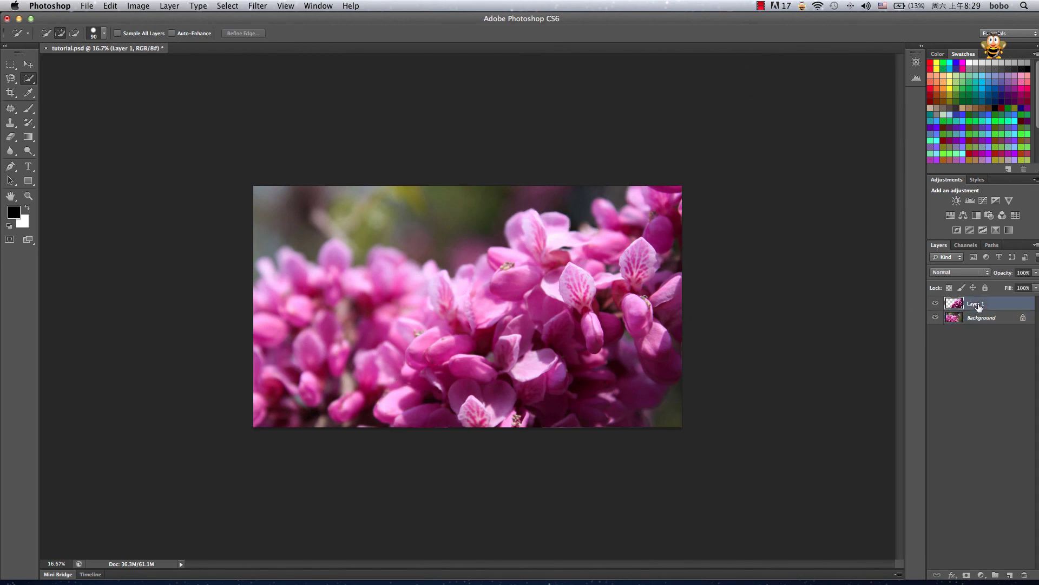
left_click(935, 303)
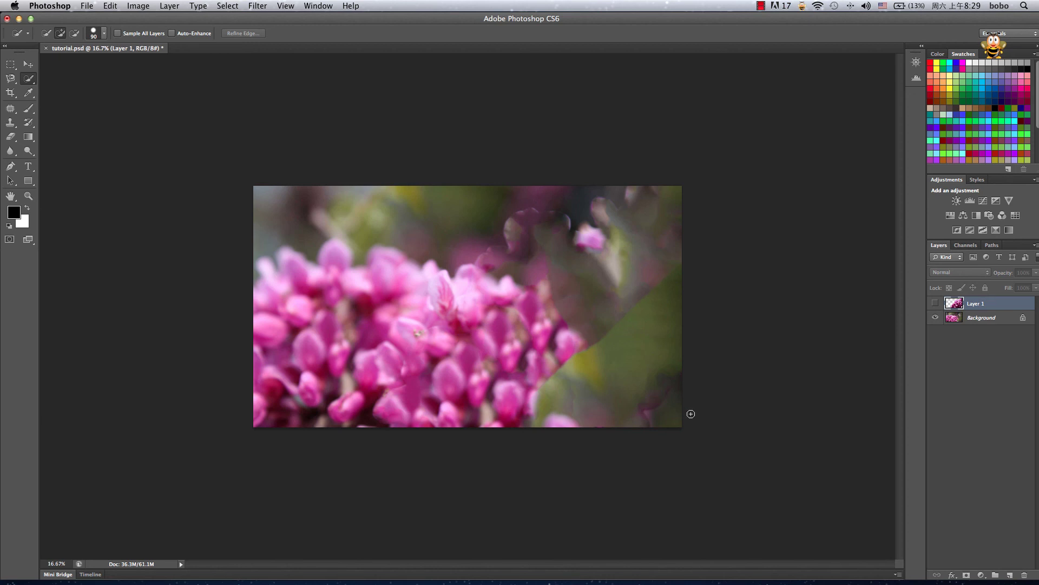
left_click(935, 304)
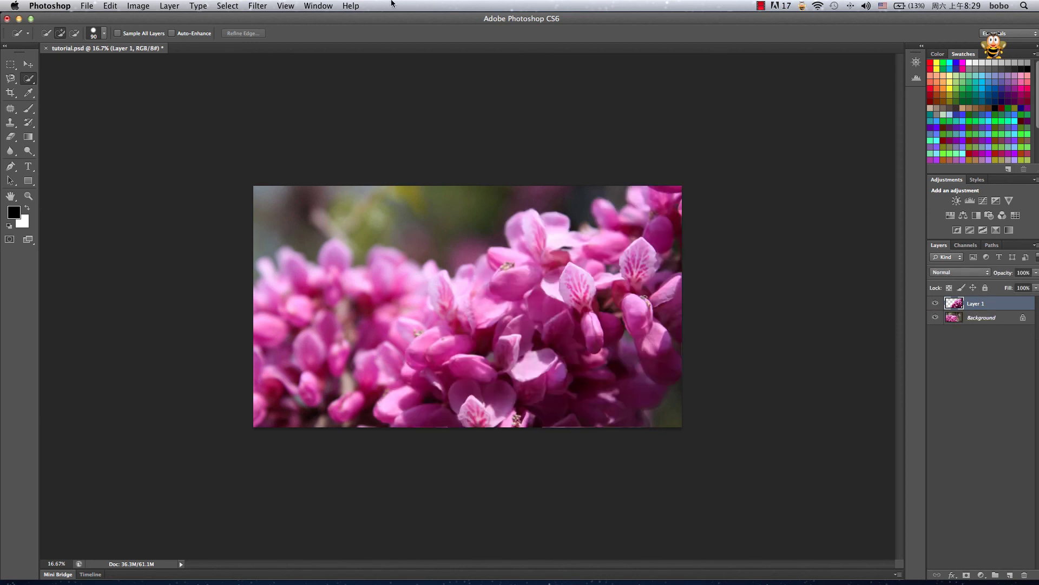
- Save As 'flowers' in Photoshop format with Layers kept
left_click(87, 6)
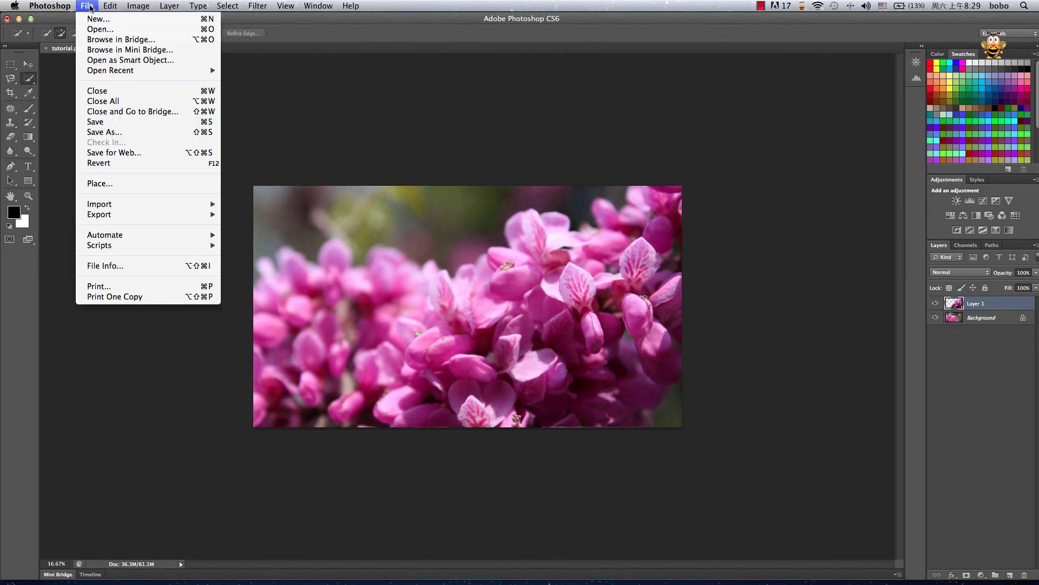
left_click(115, 133)
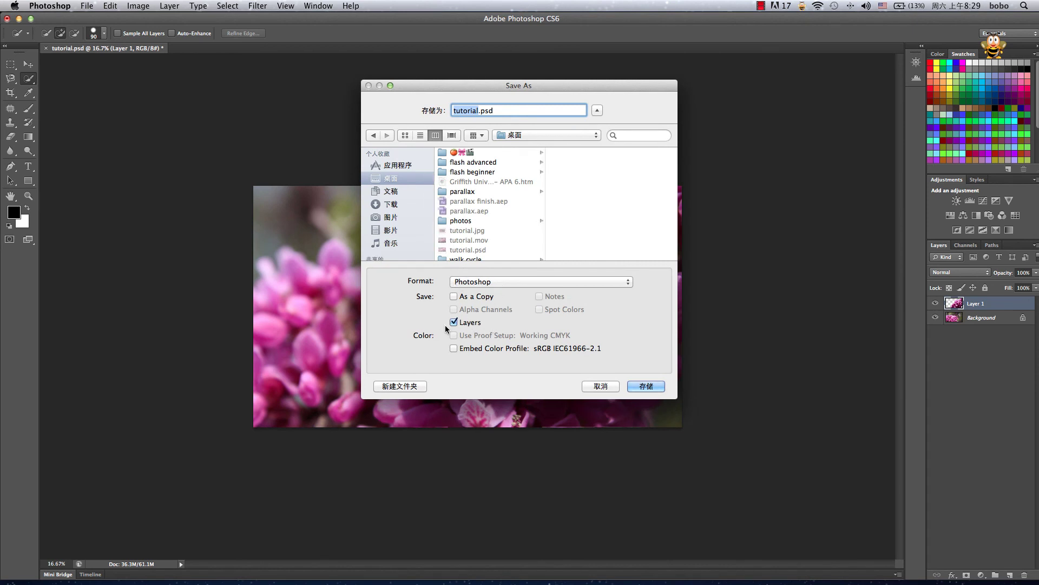
type("flowers")
left_click(649, 390)
- Accept the Photoshop Format Options to finish saving flowers.psd
left_click(655, 263)
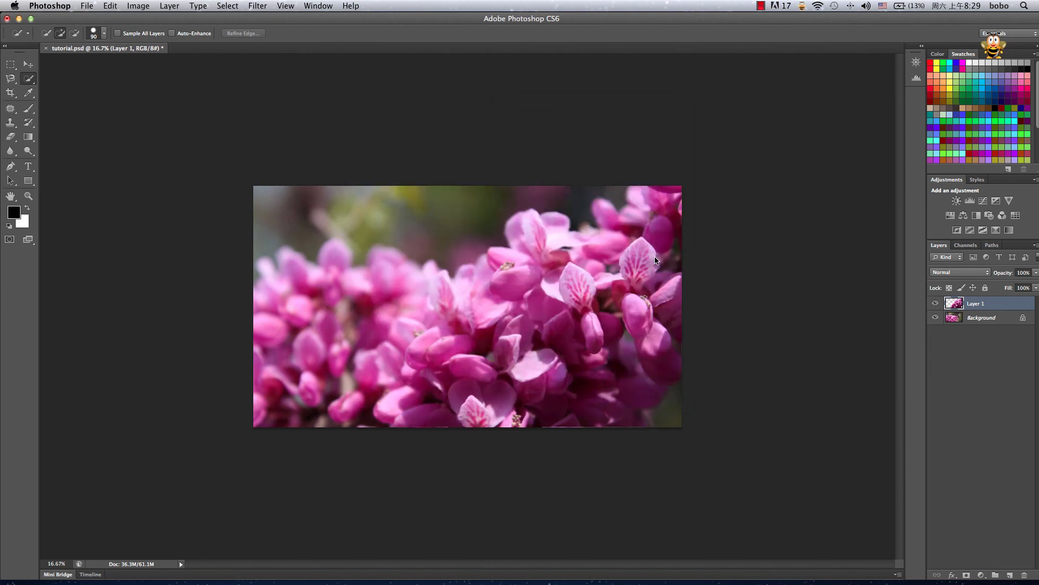